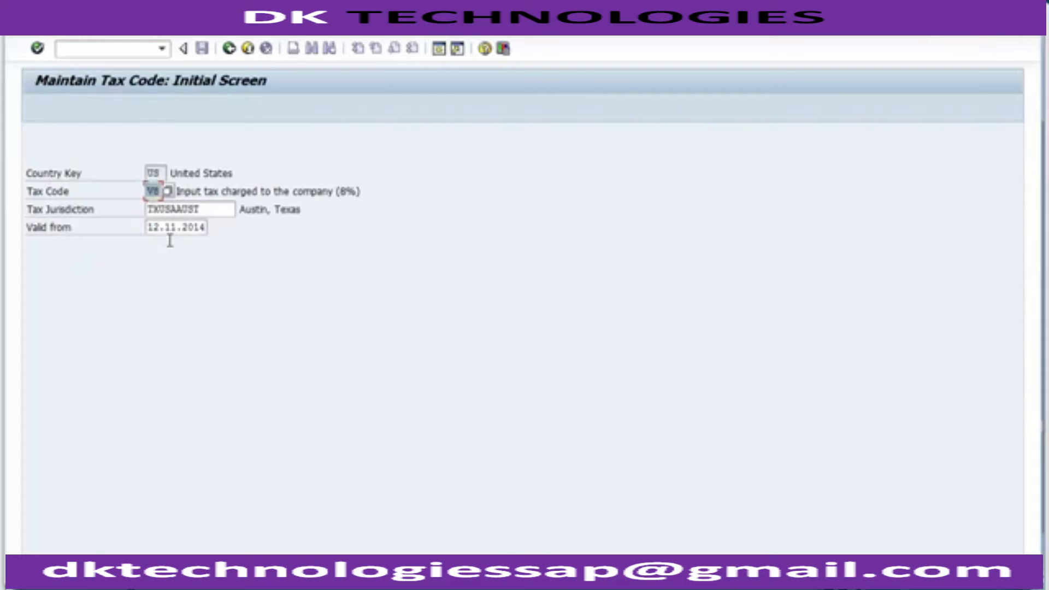
Start the transport of tax codes for the United States and acknowledge the transport information note
{"action": "left_click", "coordinate": [68, 30]}
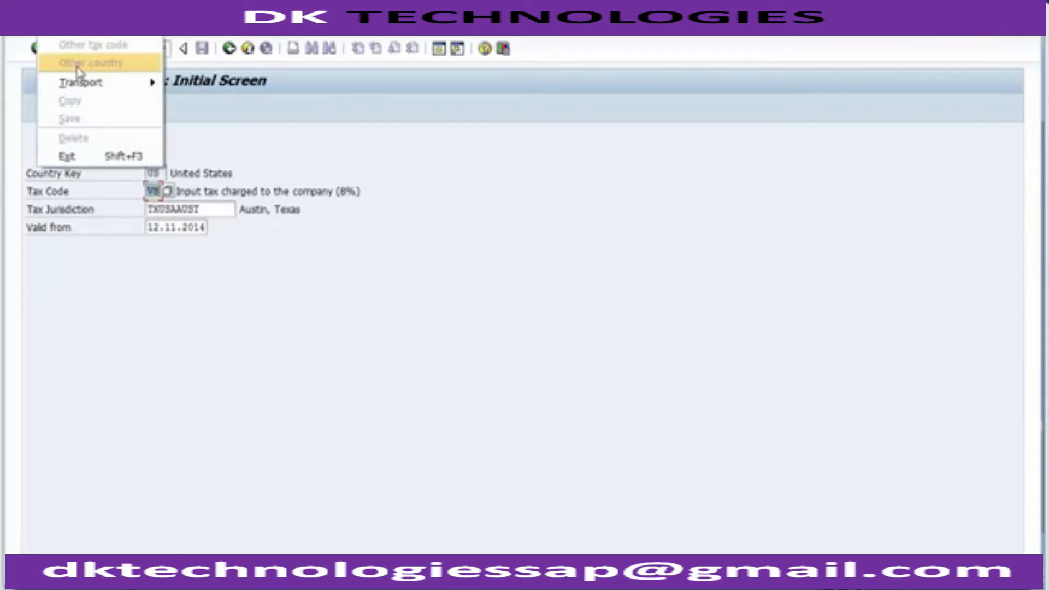
{"action": "mouse_move", "coordinate": [80, 86]}
{"action": "left_click", "coordinate": [182, 86]}
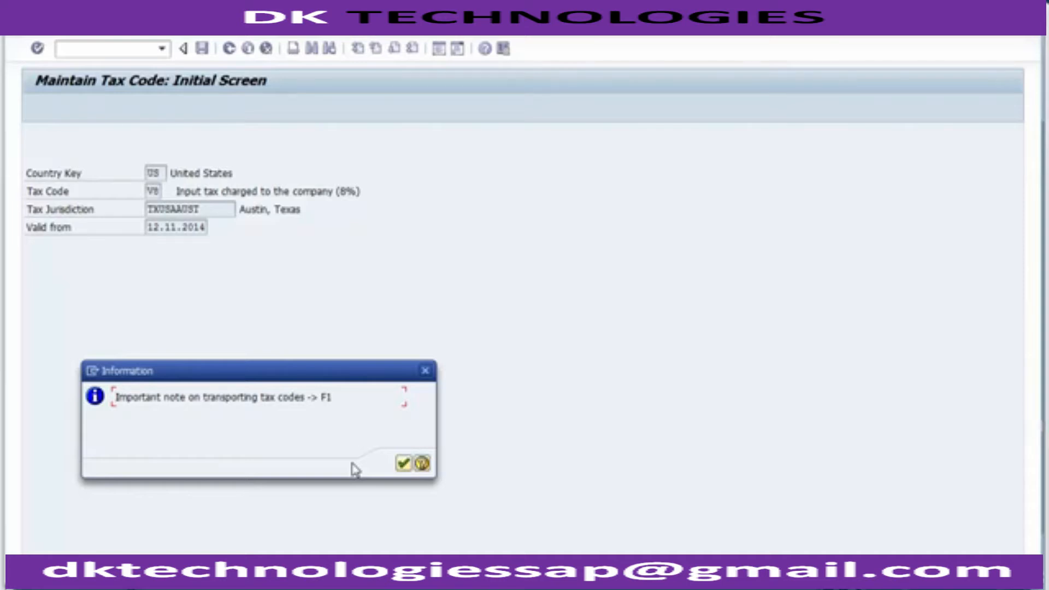
{"action": "left_click", "coordinate": [405, 466]}
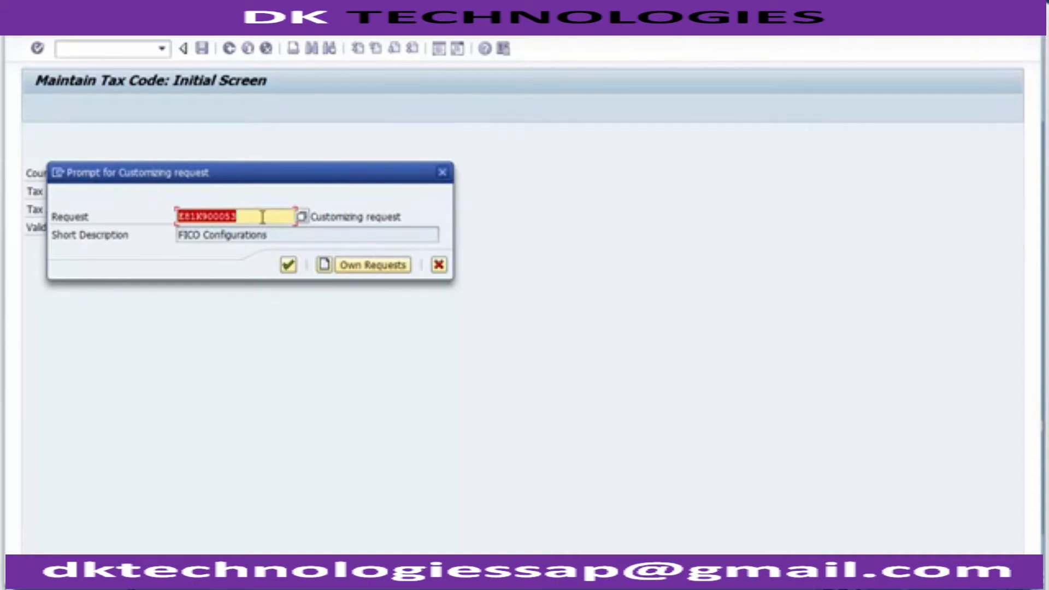
Create a customizing request described as "FI: Tax code creation 12th Nov. 14" and use it for the transport
{"action": "left_click", "coordinate": [324, 266]}
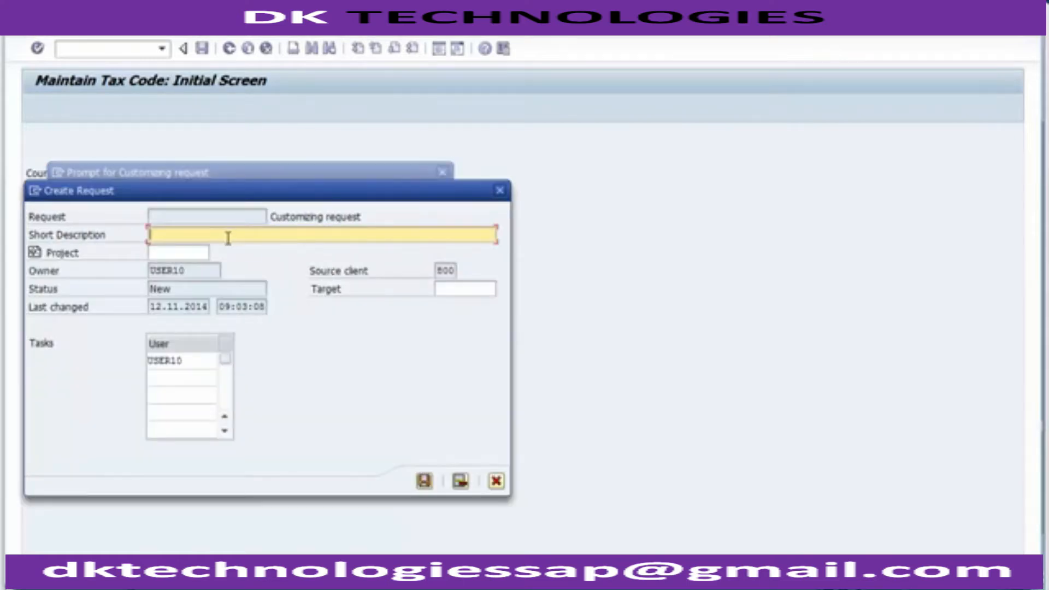
{"action": "type", "text": "FI: Tax code d"}
{"action": "type", "text": "reation"}
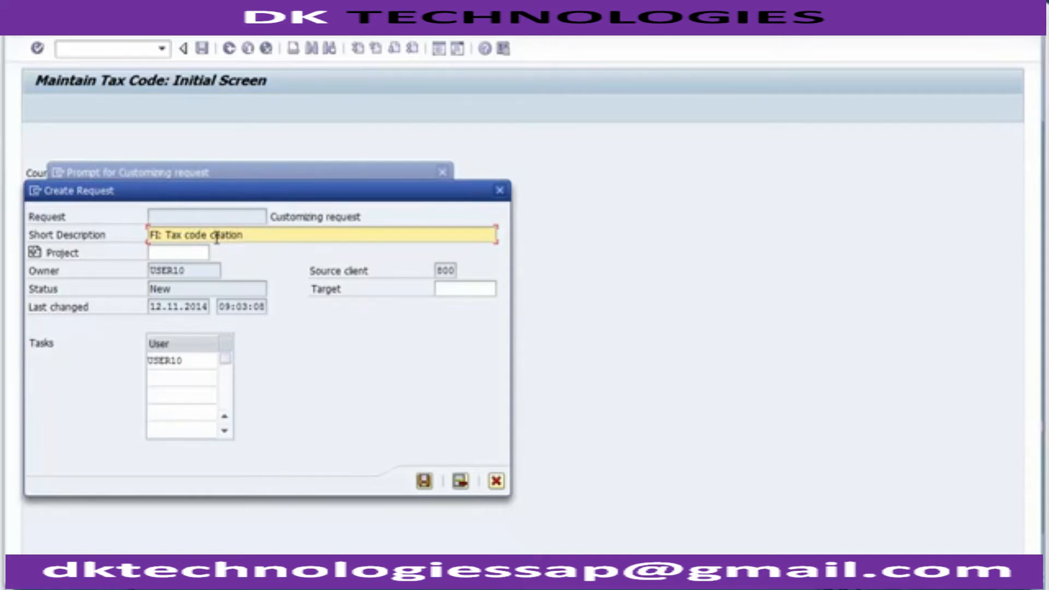
{"action": "type", "text": "e"}
{"action": "key", "text": "End"}
{"action": "type", "text": "12th Nov. 14"}
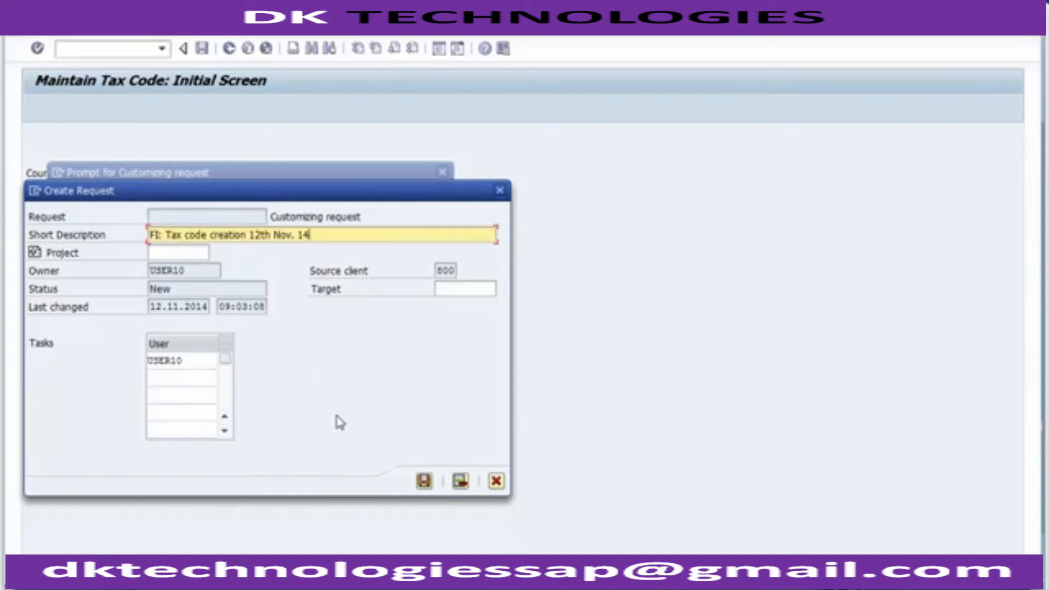
{"action": "left_click", "coordinate": [423, 483]}
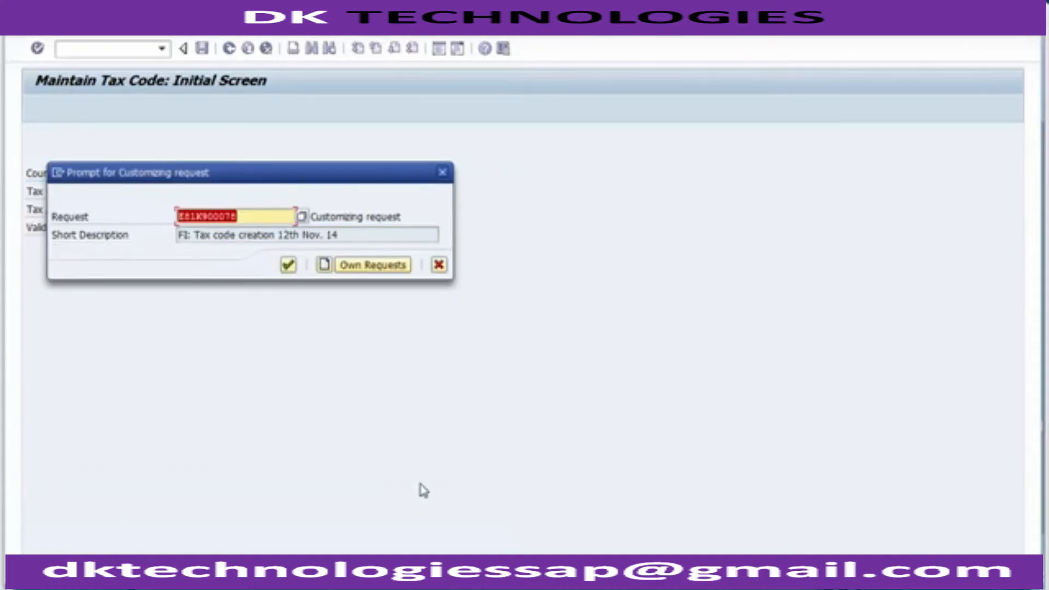
{"action": "left_click", "coordinate": [288, 266]}
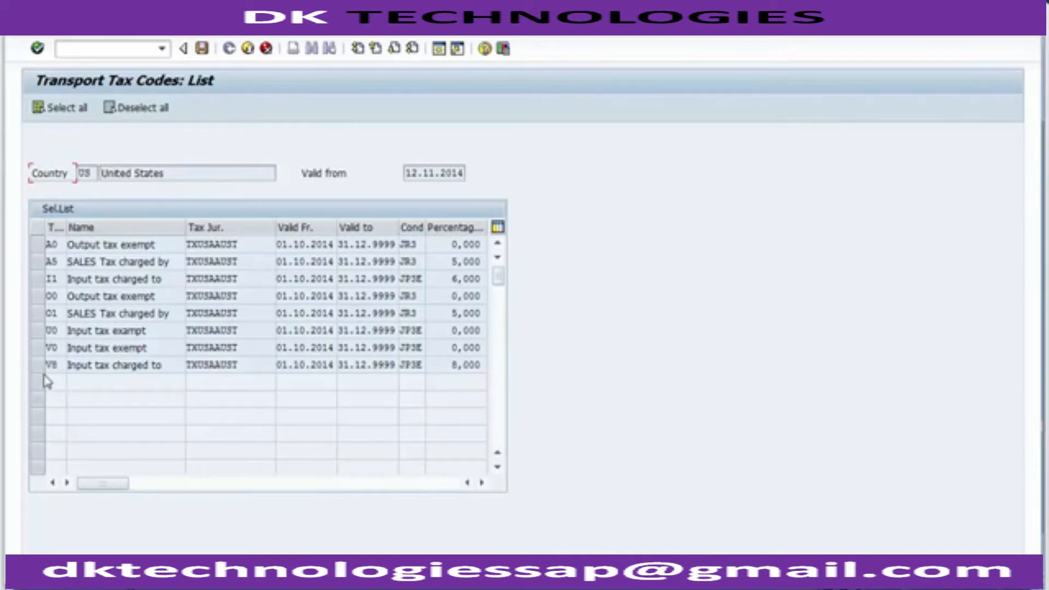
Select tax codes A5, A0, V8 and V0, save them to the transport, and cancel the following country prompt
{"action": "left_click", "coordinate": [37, 262]}
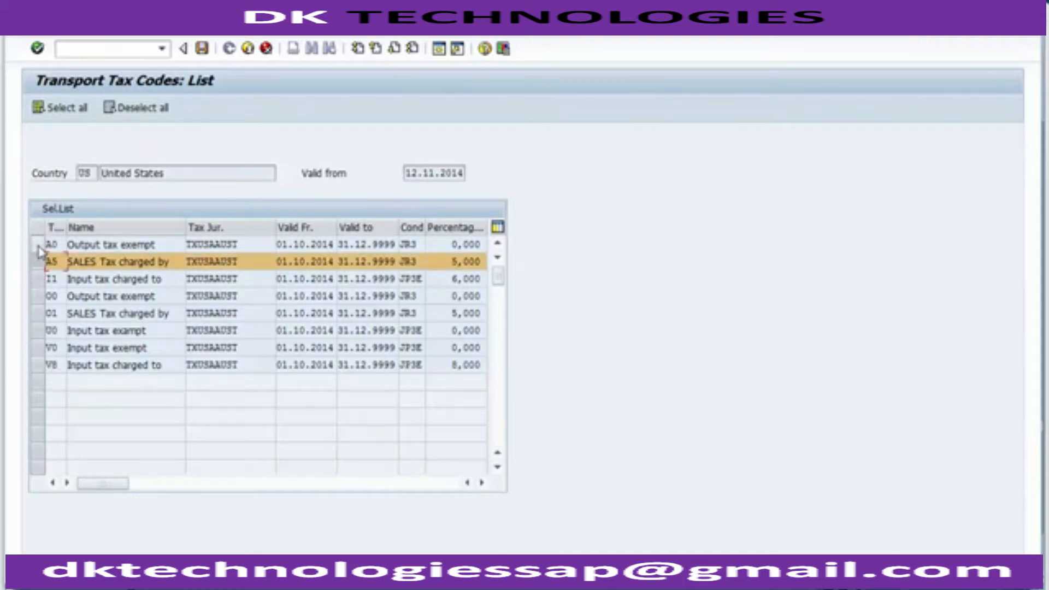
{"action": "left_click", "coordinate": [37, 245]}
{"action": "left_click", "coordinate": [43, 366]}
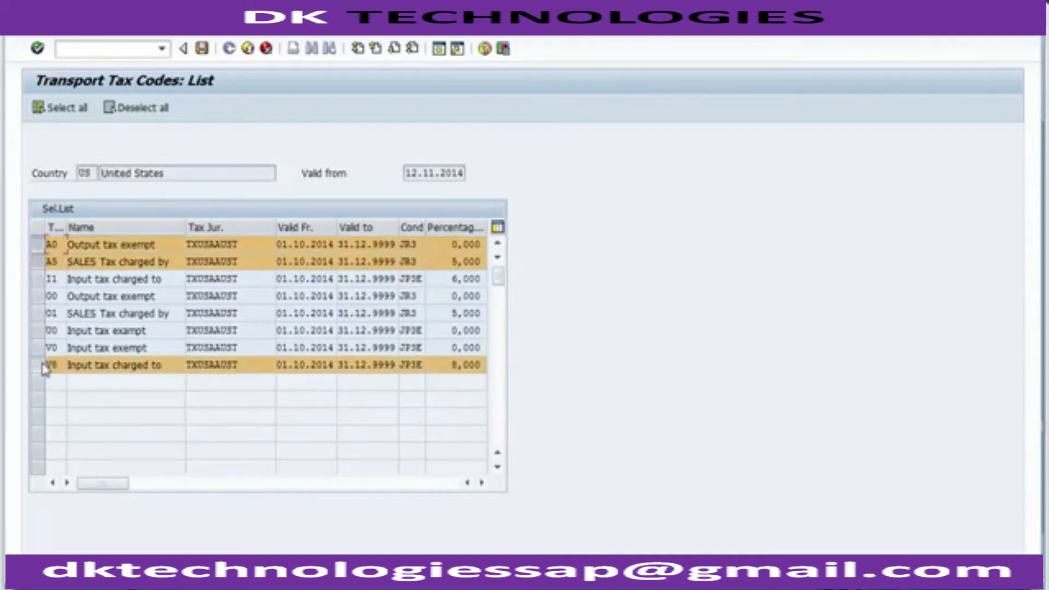
{"action": "left_click", "coordinate": [39, 348]}
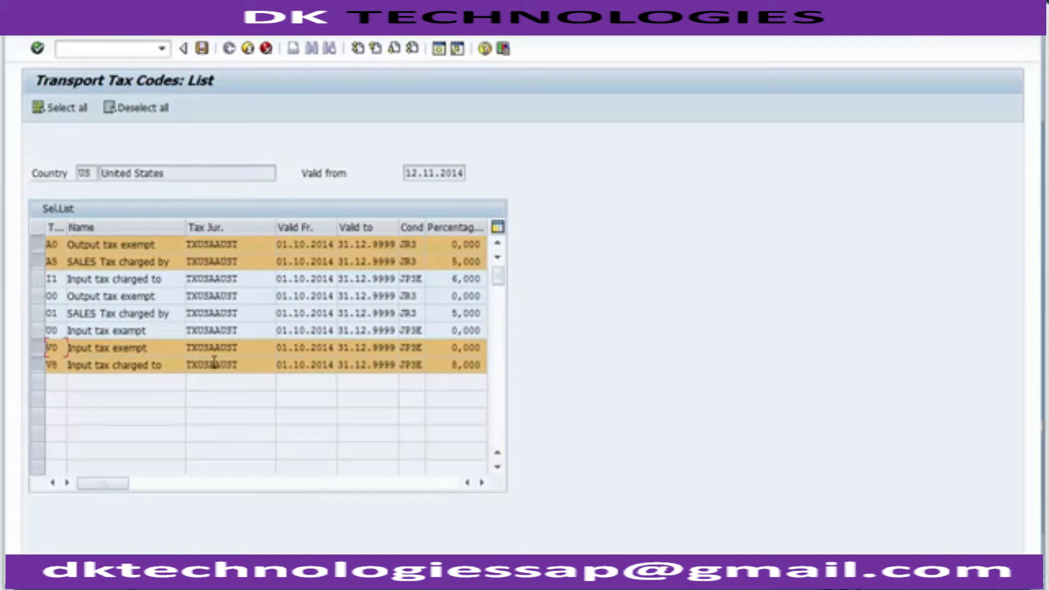
{"action": "left_click", "coordinate": [202, 51]}
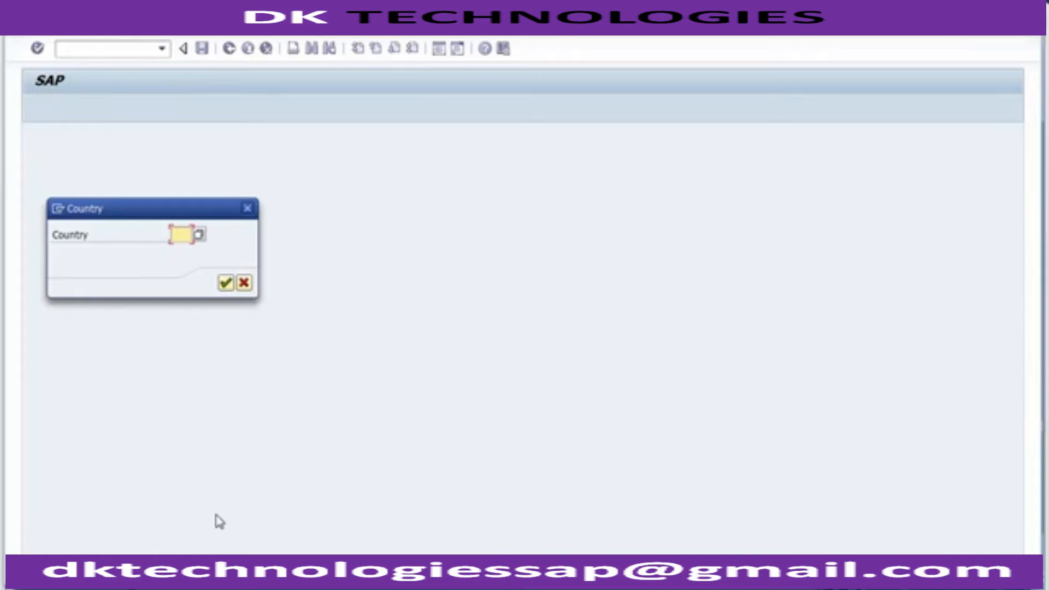
{"action": "left_click", "coordinate": [243, 284]}
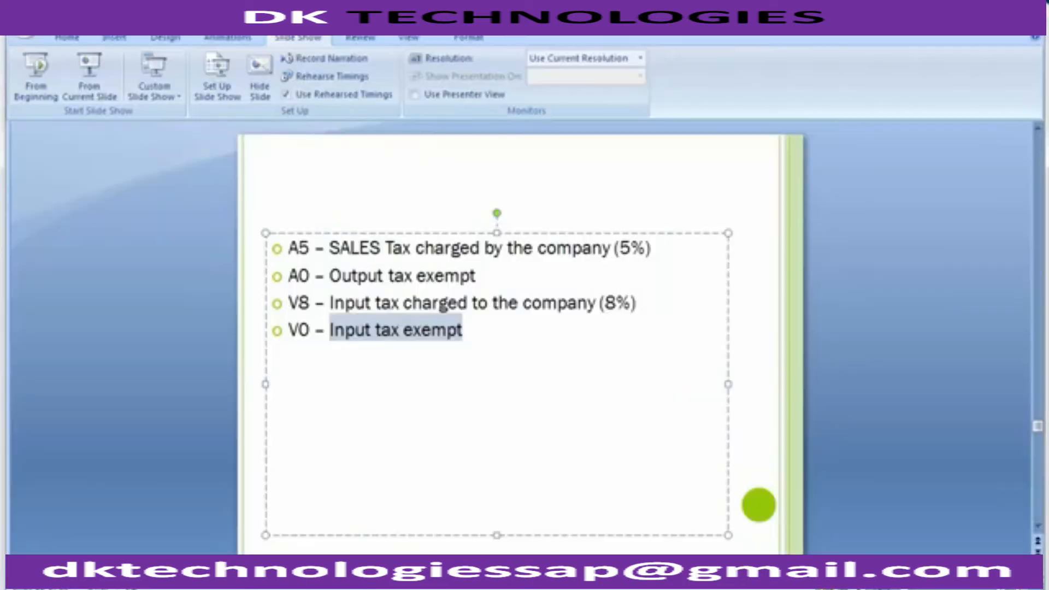
Advance the PowerPoint presentation to the Specify Base Amount slide and switch back to SAP
{"action": "left_click", "coordinate": [201, 381]}
{"action": "scroll", "coordinate": [201, 381], "scroll_direction": "down", "scroll_amount": 1}
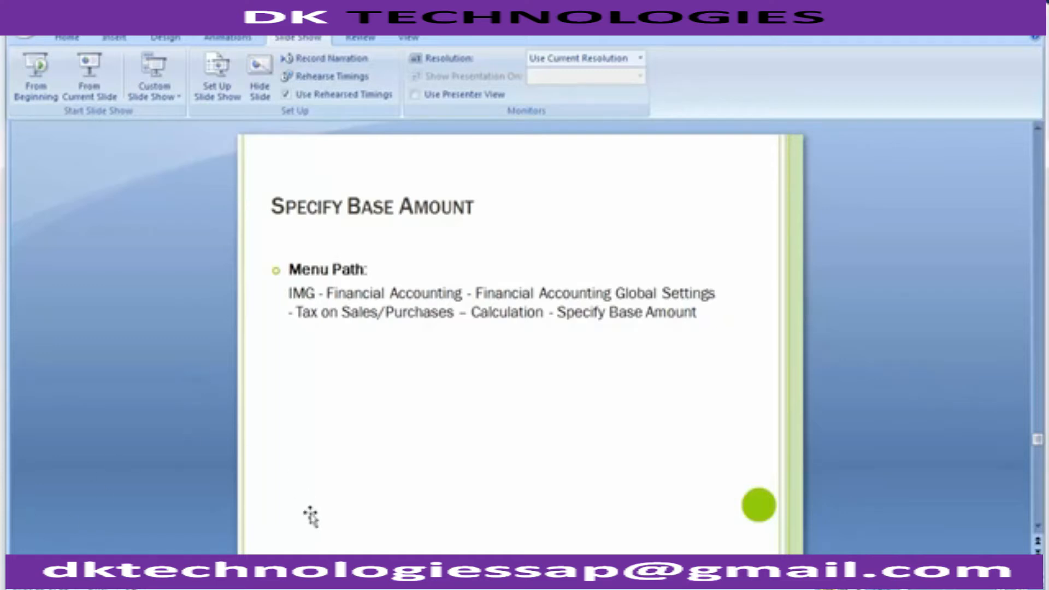
{"action": "mouse_move", "coordinate": [314, 579]}
{"action": "left_click", "coordinate": [407, 536]}
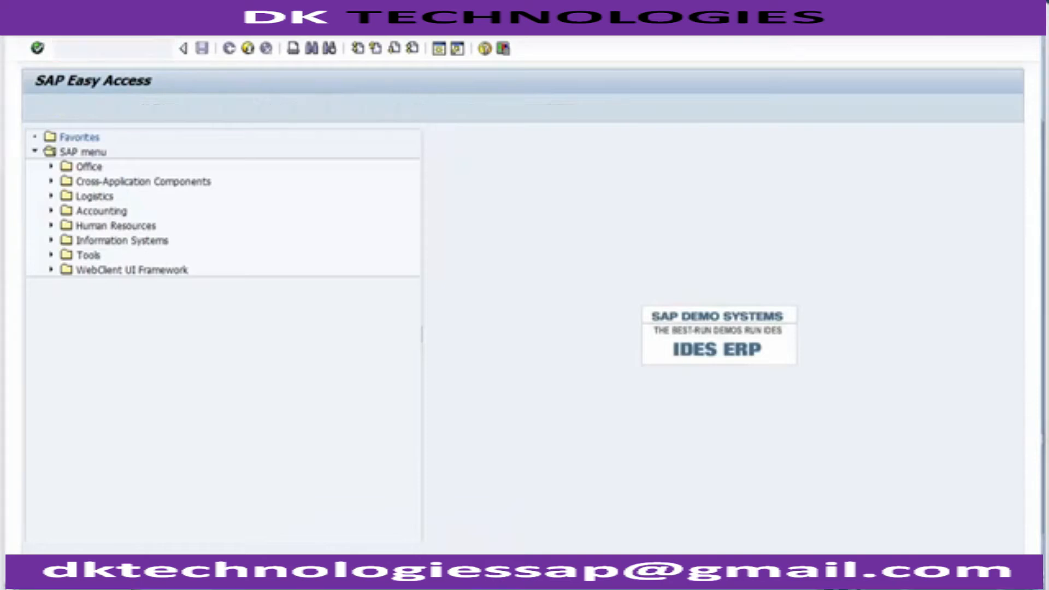
Open the SAP Customizing Implementation Guide from the SAP Easy Access screen
{"action": "mouse_move", "coordinate": [314, 579]}
{"action": "left_click", "coordinate": [345, 523]}
{"action": "left_click", "coordinate": [108, 54]}
{"action": "type", "text": "se16"}
{"action": "key", "text": "Return"}
{"action": "left_click", "coordinate": [77, 112]}
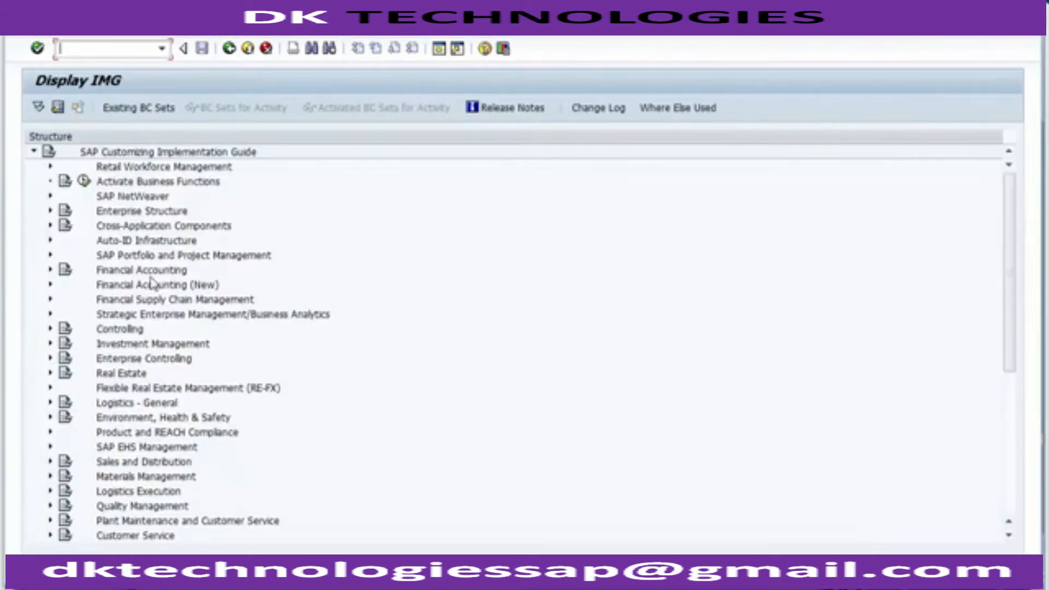
Open the Specify Base Amount activity in Financial Accounting (New), Financial Accounting Global Settings (New), Tax on Sales/Purchases, Calculation
{"action": "left_click", "coordinate": [97, 289]}
{"action": "left_click", "coordinate": [51, 285]}
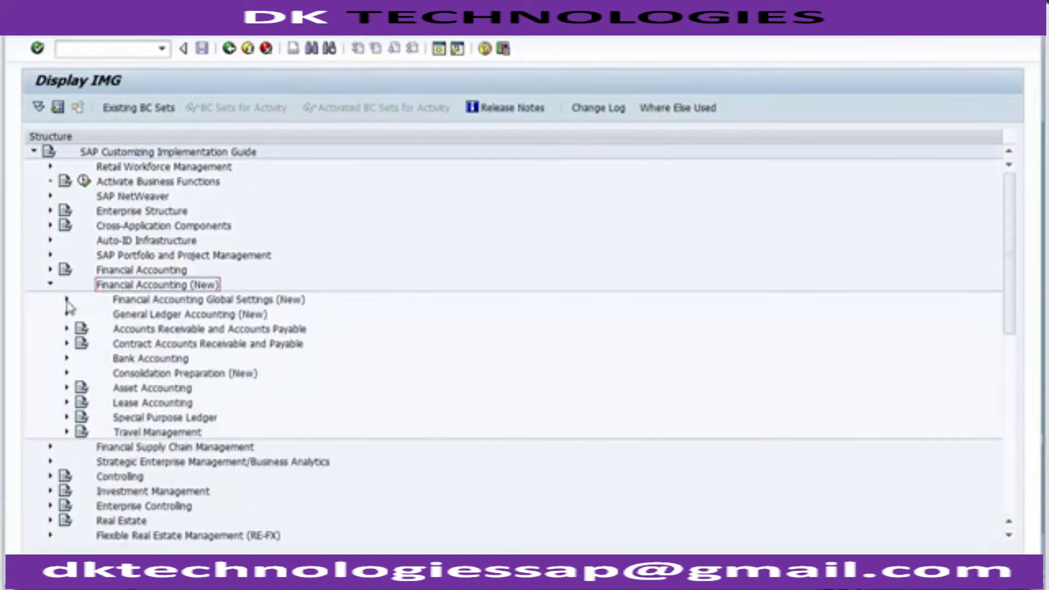
{"action": "left_click", "coordinate": [66, 300]}
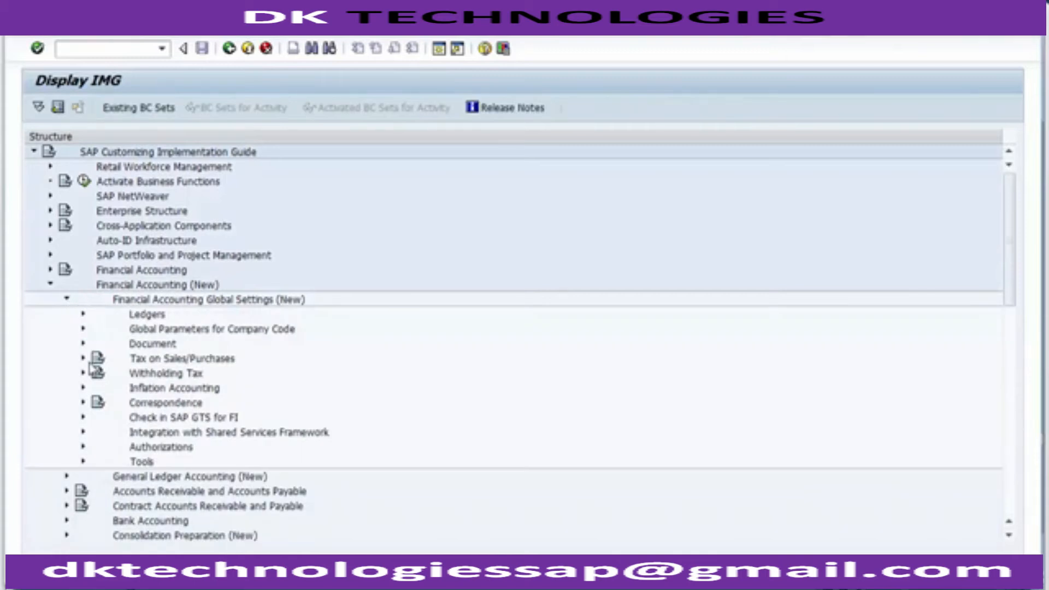
{"action": "left_click", "coordinate": [83, 359]}
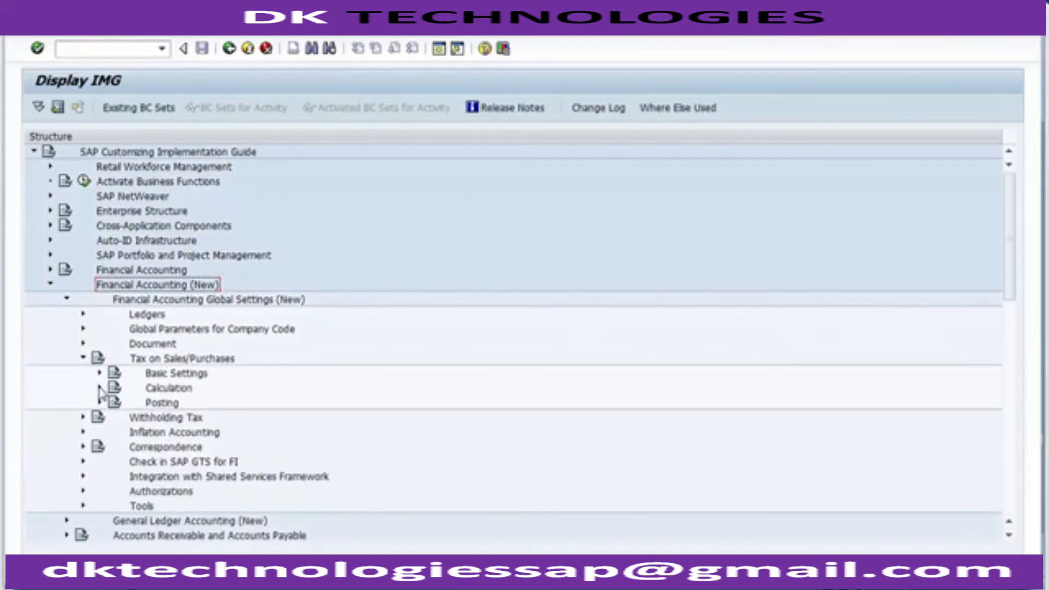
{"action": "left_click", "coordinate": [99, 388]}
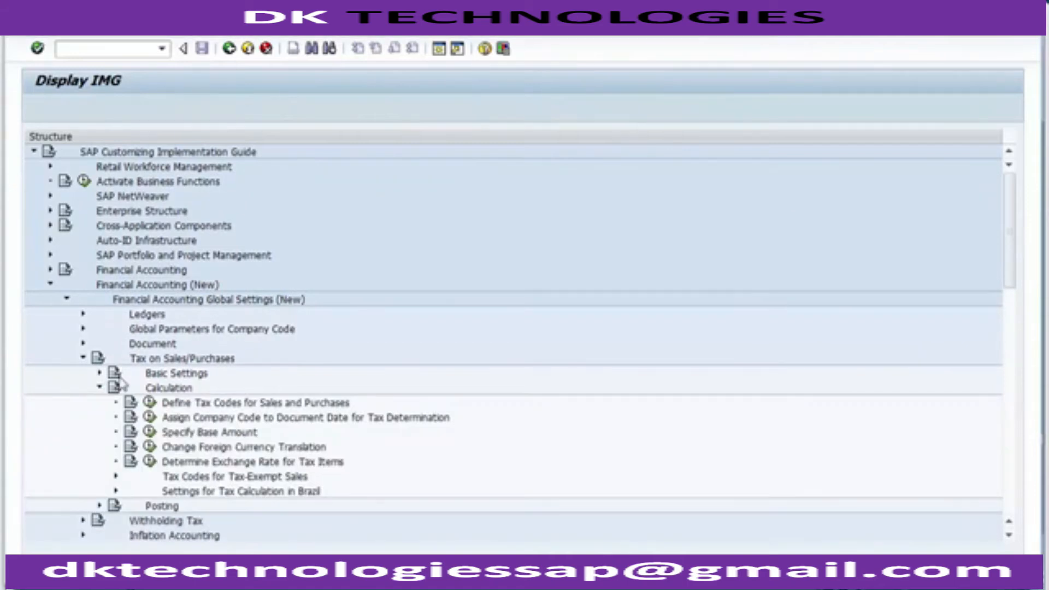
{"action": "left_click", "coordinate": [205, 434]}
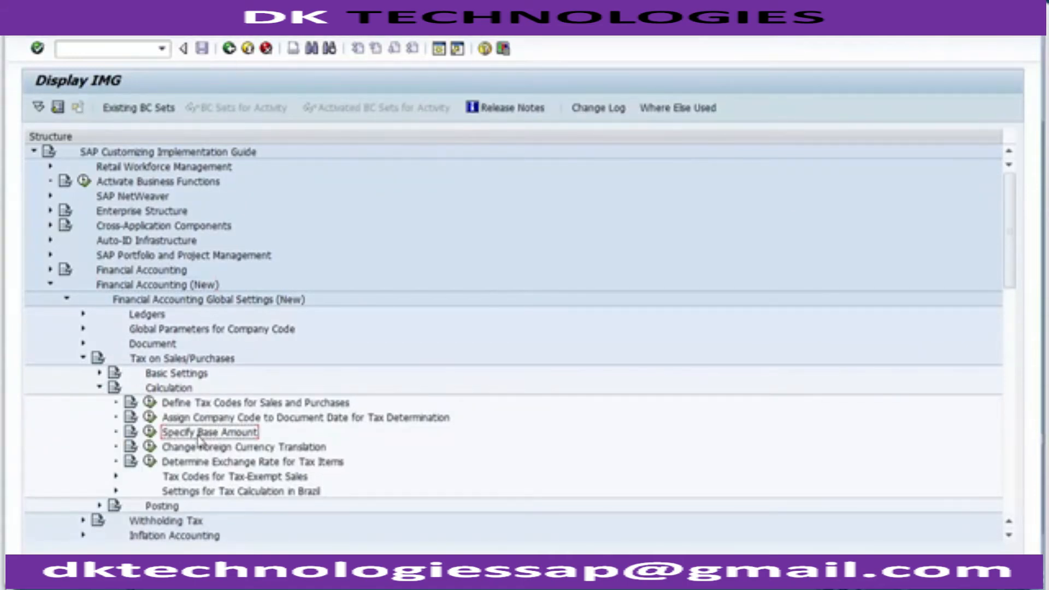
{"action": "left_click", "coordinate": [150, 432]}
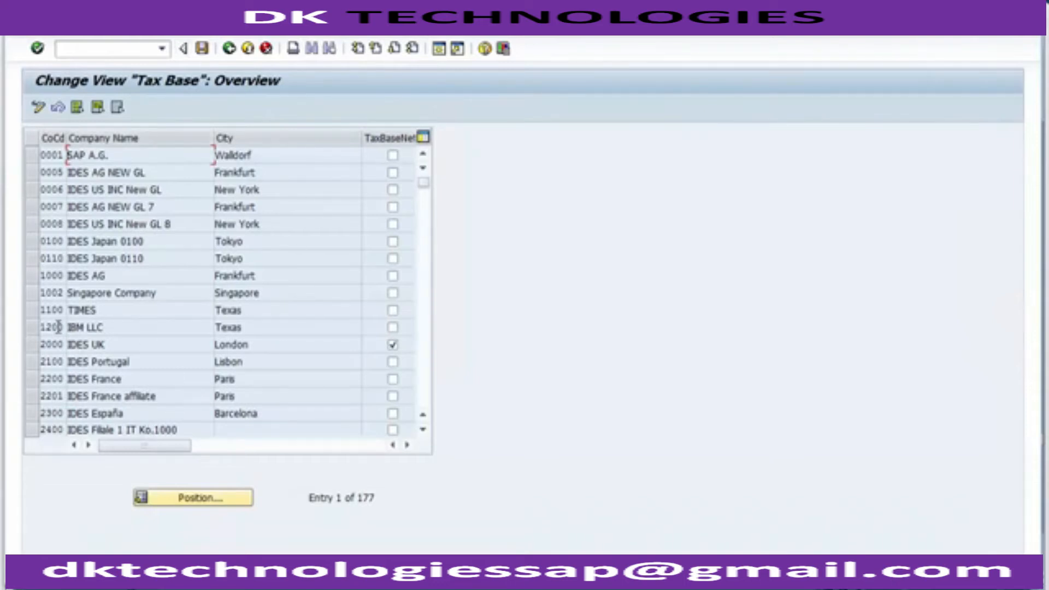
Locate company code 1200 in the tax base overview and inspect its net tax base setting
{"action": "left_click", "coordinate": [33, 330]}
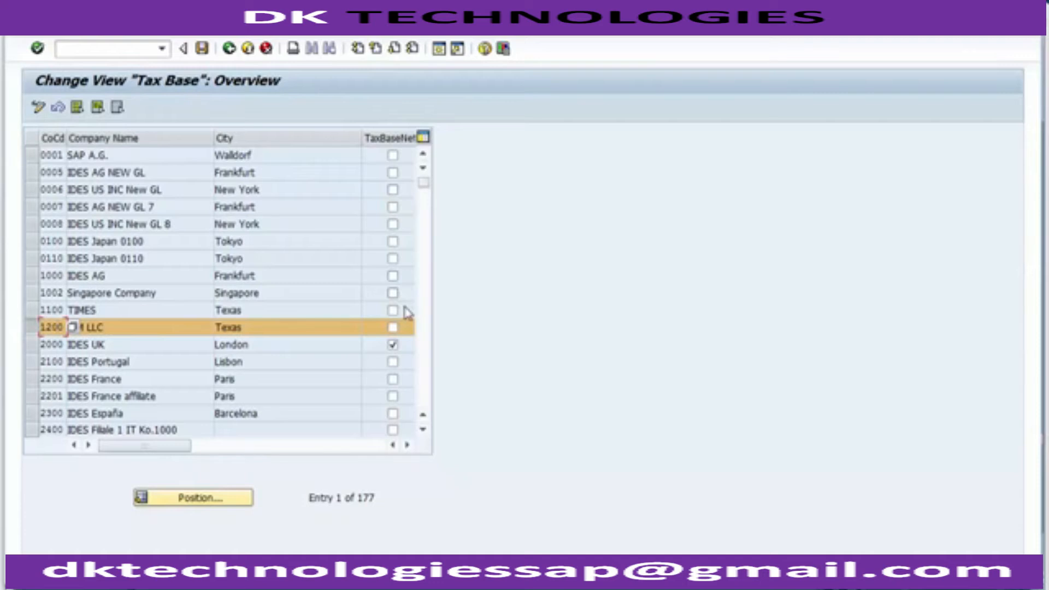
{"action": "left_click", "coordinate": [397, 329]}
{"action": "left_click", "coordinate": [406, 329]}
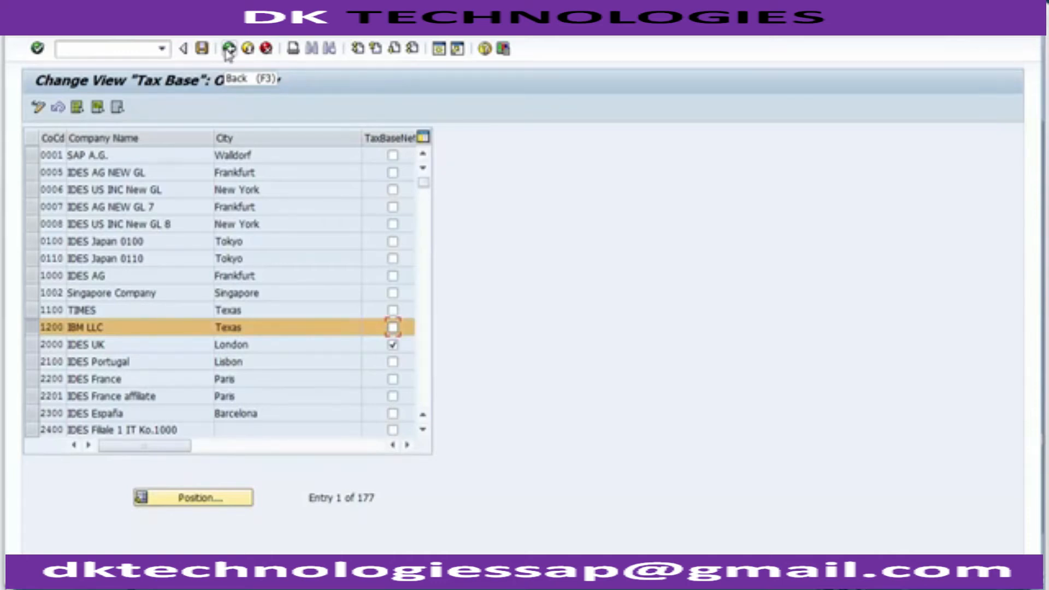
Switch to PowerPoint and advance to the Create GL Master for Tax slide
{"action": "left_click", "coordinate": [323, 585]}
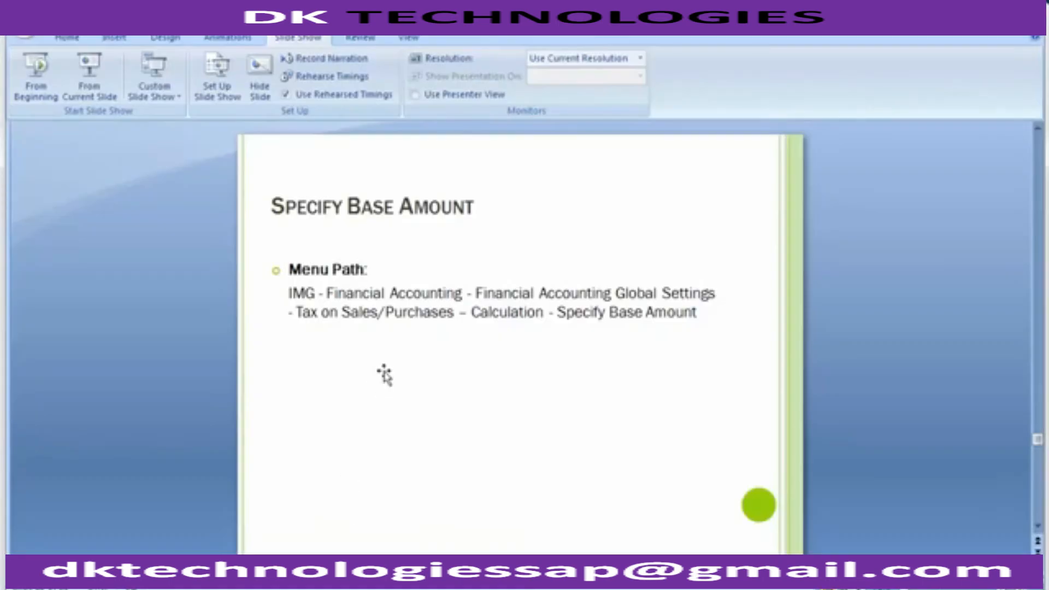
{"action": "scroll", "coordinate": [385, 375], "scroll_direction": "down", "scroll_amount": 1}
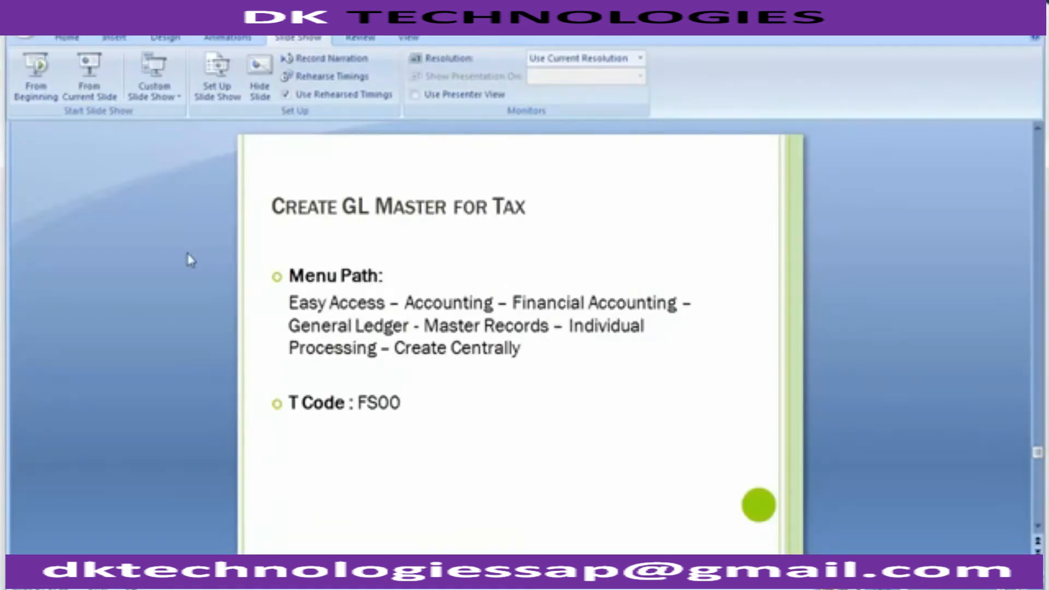
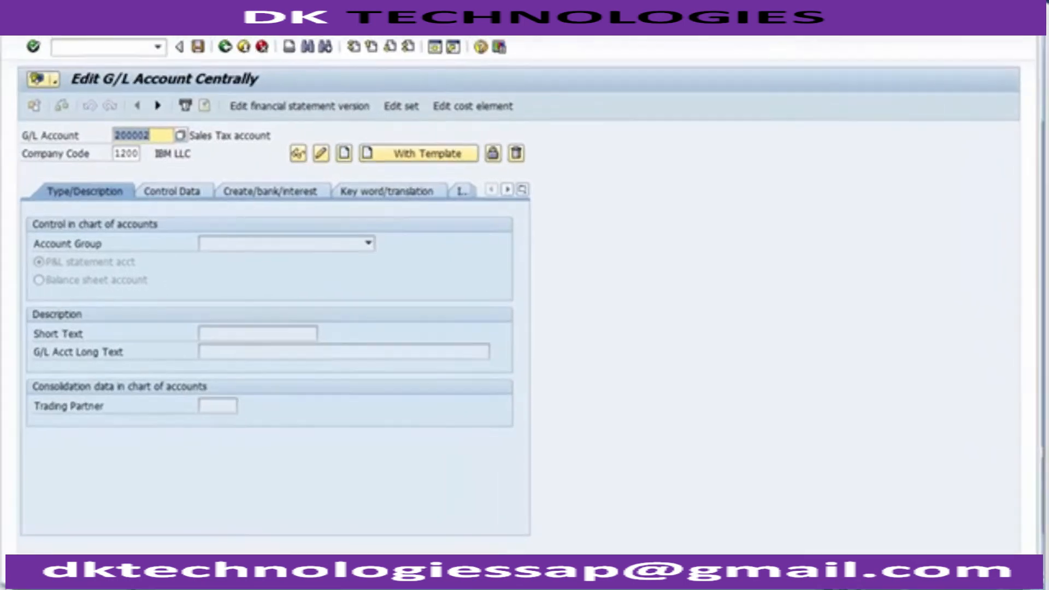
Display the master record of the Sales Tax G/L account in company code 1200
{"action": "left_click", "coordinate": [167, 137]}
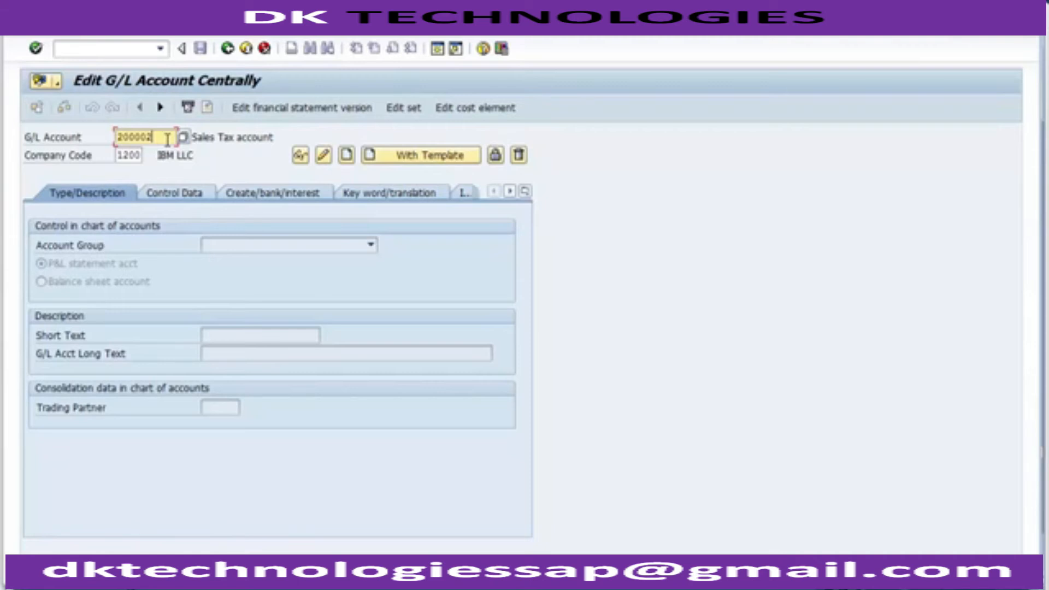
{"action": "key", "text": "Return"}
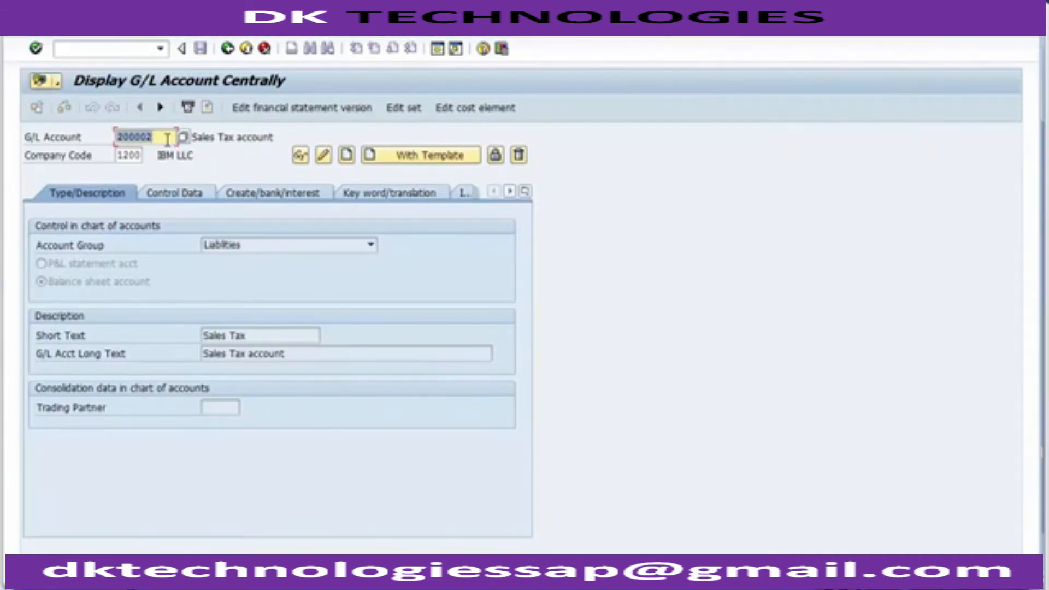
{"action": "left_click", "coordinate": [122, 138]}
{"action": "left_click", "coordinate": [157, 137]}
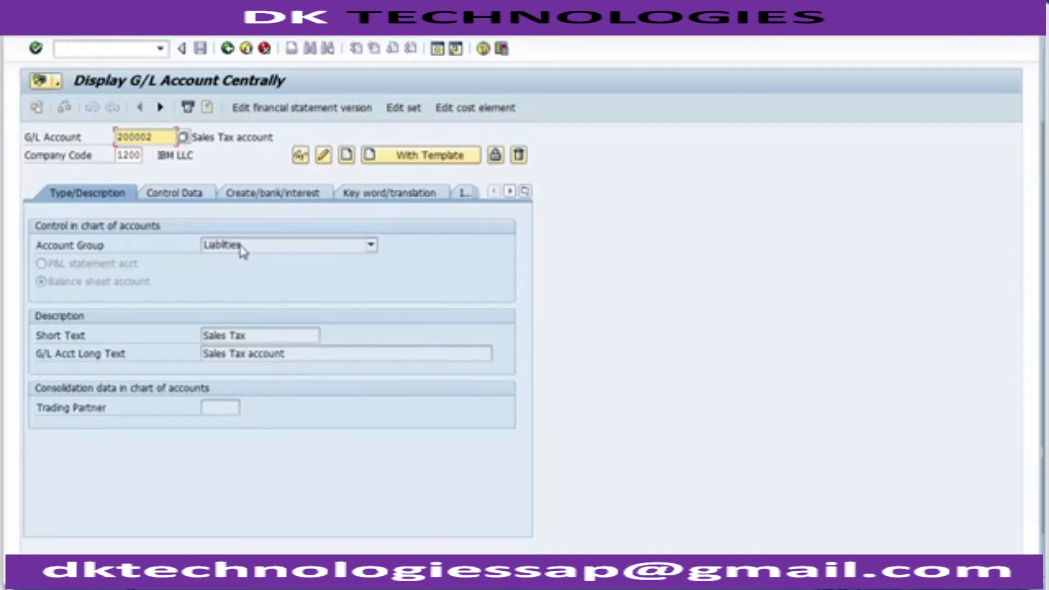
Review the Sales Tax account's company code, account group, short text and long text
{"action": "left_click", "coordinate": [258, 157]}
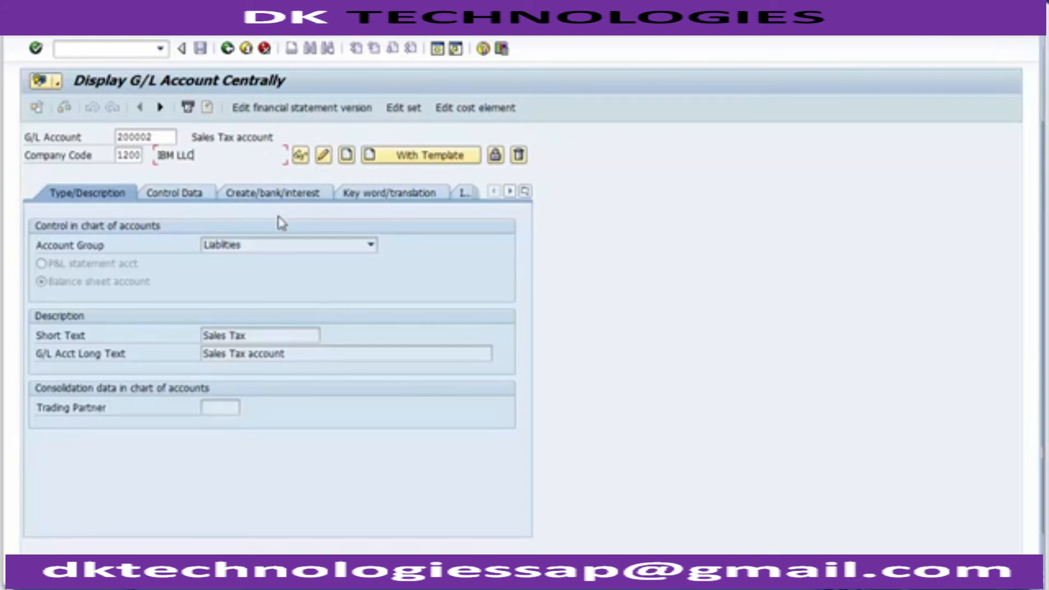
{"action": "left_click", "coordinate": [261, 247]}
{"action": "left_click", "coordinate": [262, 246]}
{"action": "left_click_drag", "start_coordinate": [247, 336], "coordinate": [192, 339]}
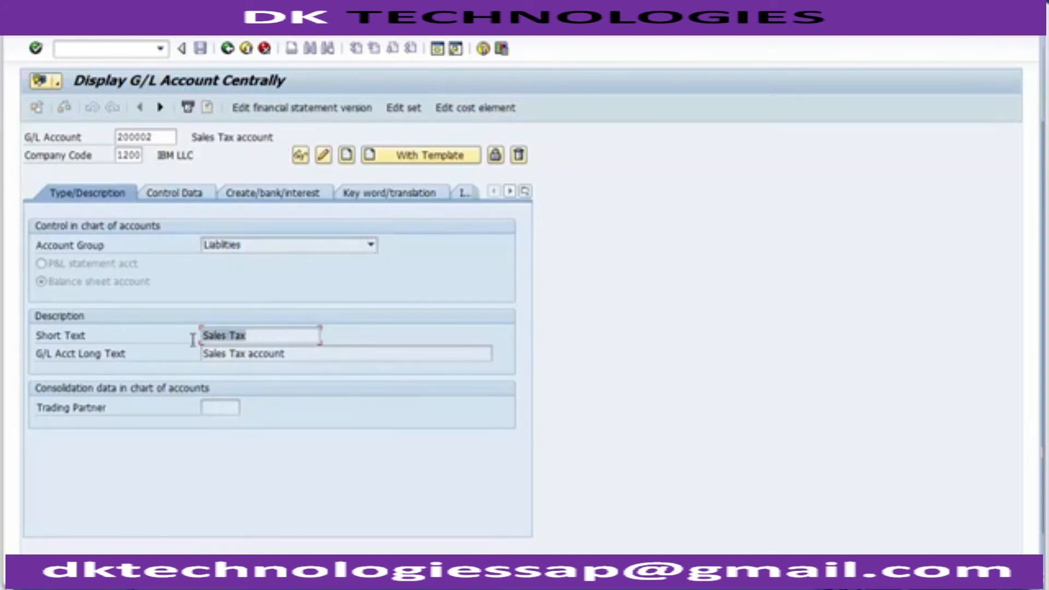
{"action": "left_click_drag", "start_coordinate": [491, 353], "coordinate": [165, 354]}
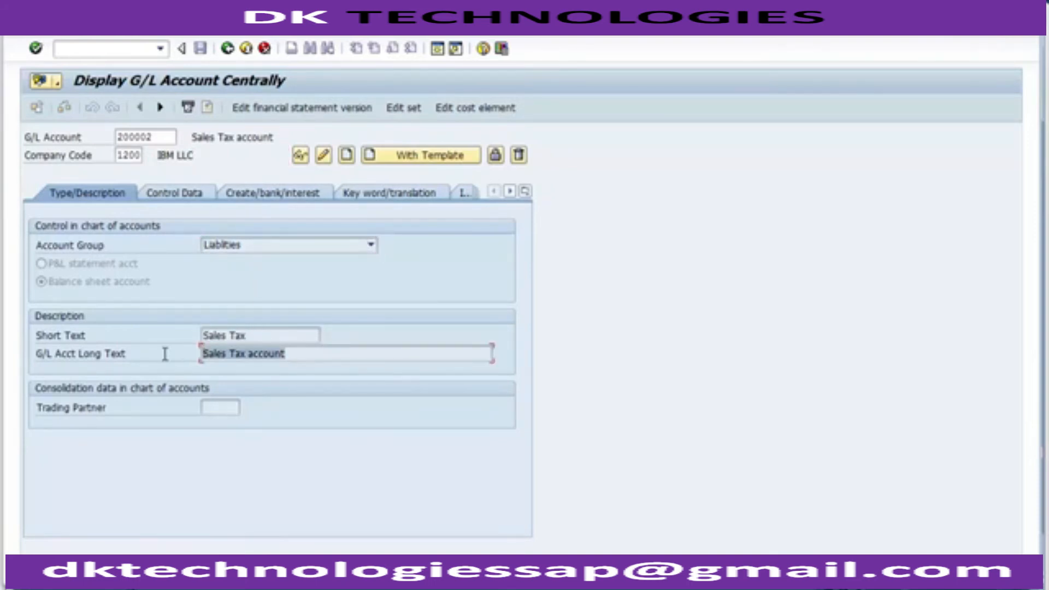
Review the Sales Tax account's control data: account currency, tax category, posting without tax and line item display
{"action": "left_click", "coordinate": [179, 200]}
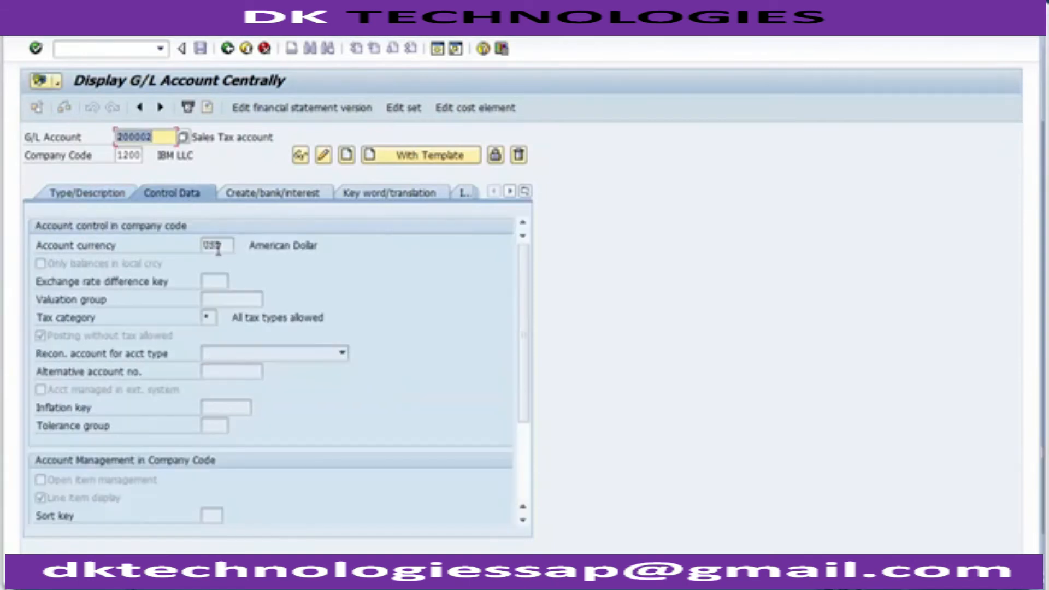
{"action": "left_click", "coordinate": [212, 317]}
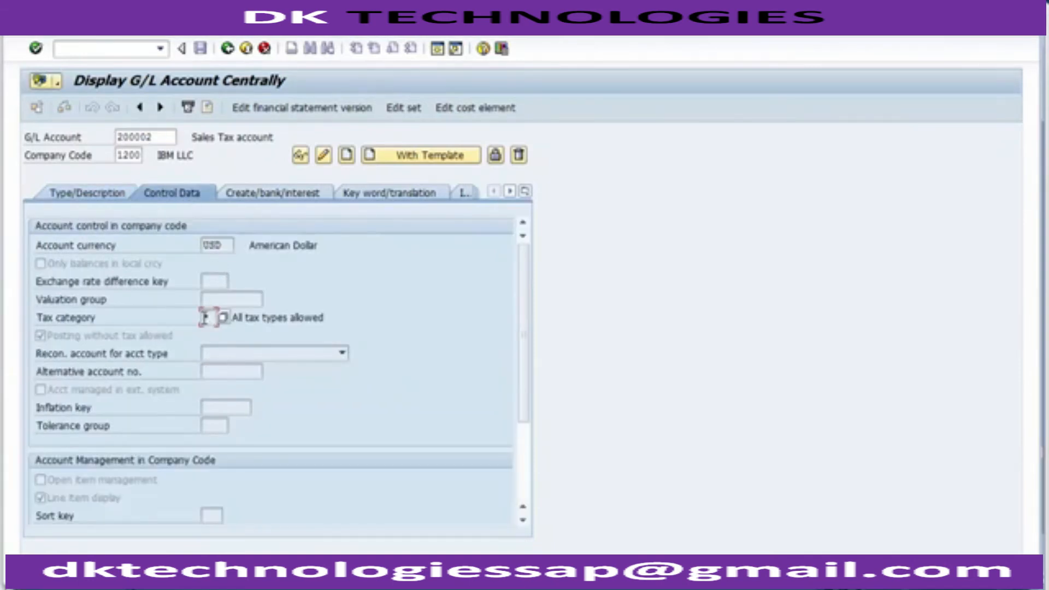
{"action": "left_click", "coordinate": [53, 343]}
{"action": "left_click", "coordinate": [61, 502]}
Inspect the field status group in the Sales Tax account's document creation settings
{"action": "left_click", "coordinate": [252, 195]}
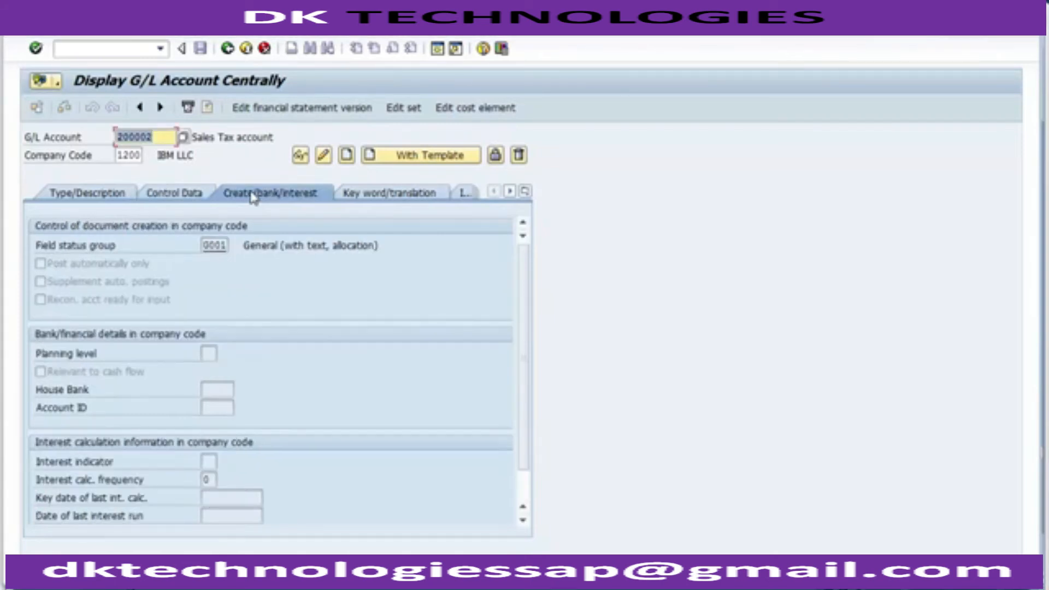
{"action": "left_click", "coordinate": [207, 247]}
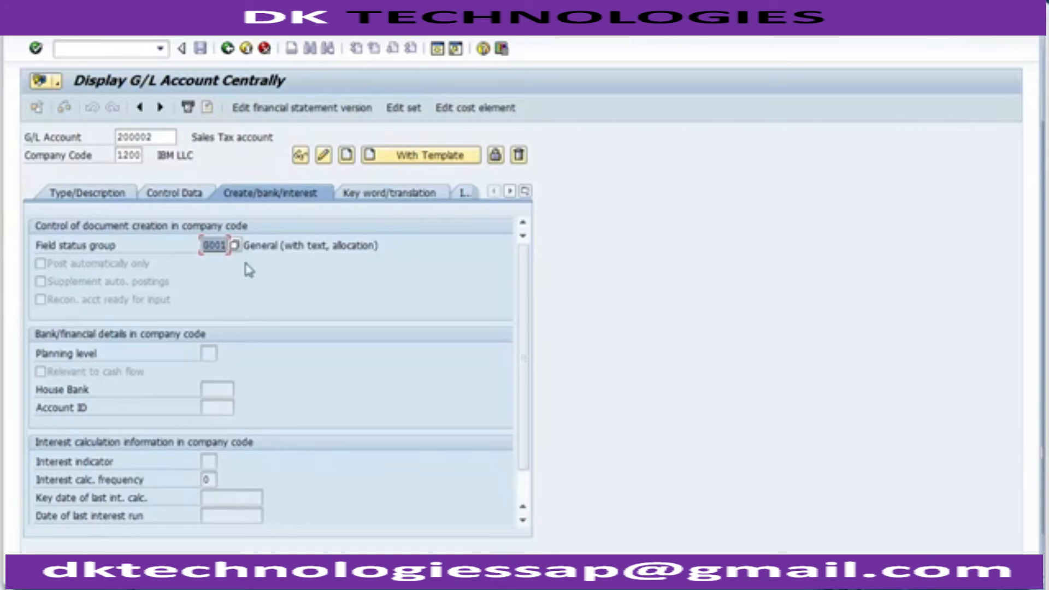
{"action": "left_click", "coordinate": [211, 245]}
Return to the type and description data and display the Input Tax G/L account's master record in company code 1200
{"action": "left_click", "coordinate": [108, 200]}
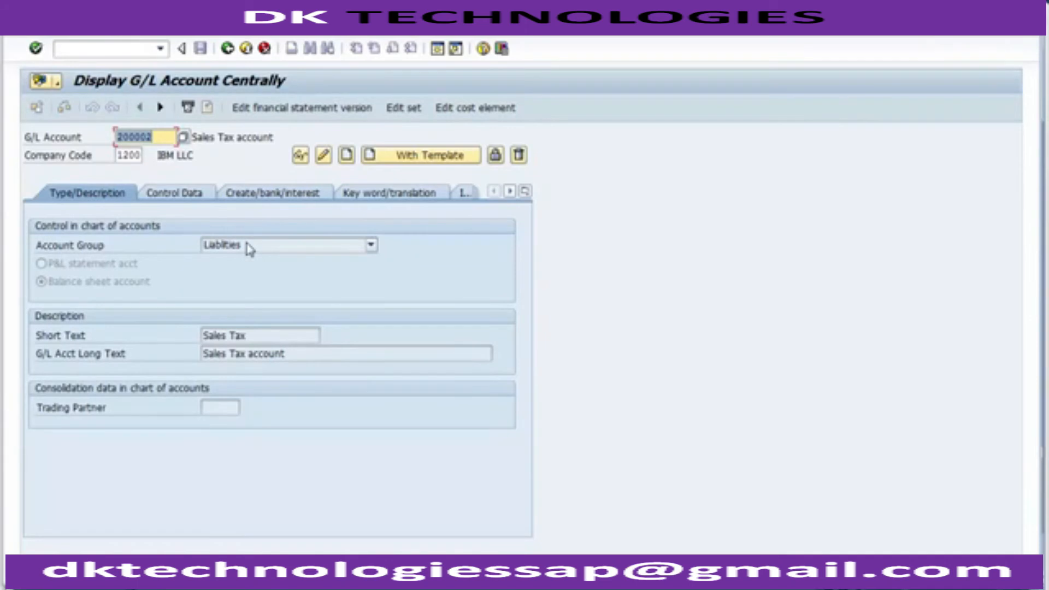
{"action": "key", "text": "Delete"}
{"action": "key", "text": "Down"}
{"action": "key", "text": "Down"}
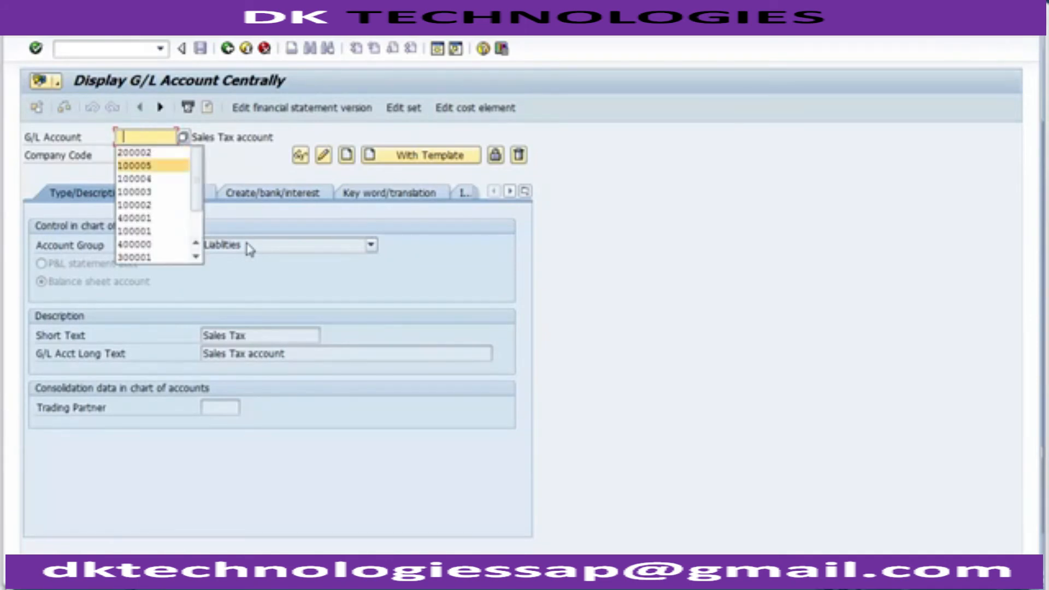
{"action": "key", "text": "Return"}
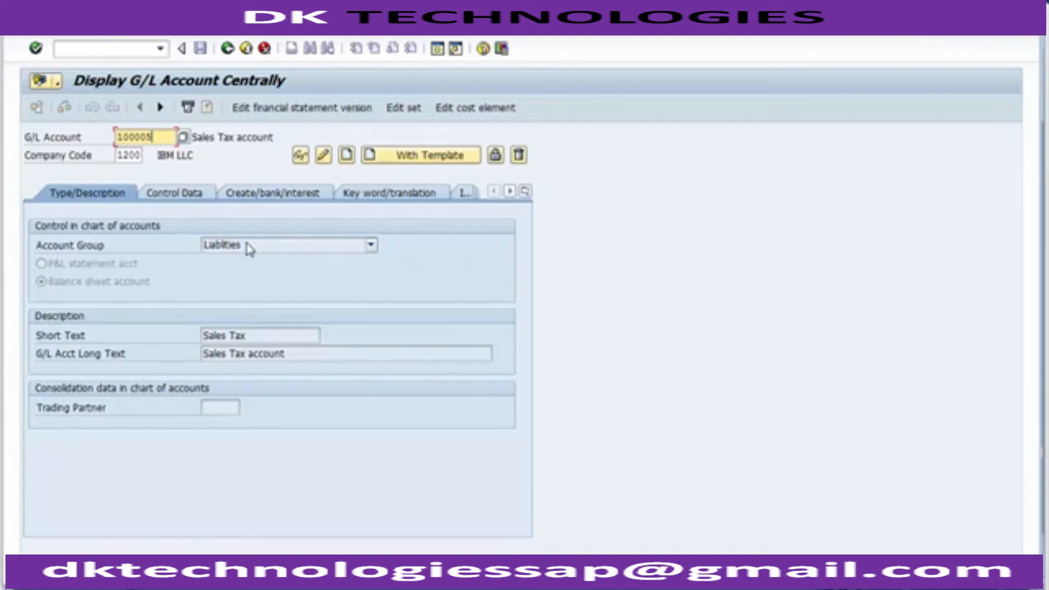
{"action": "key", "text": "Return"}
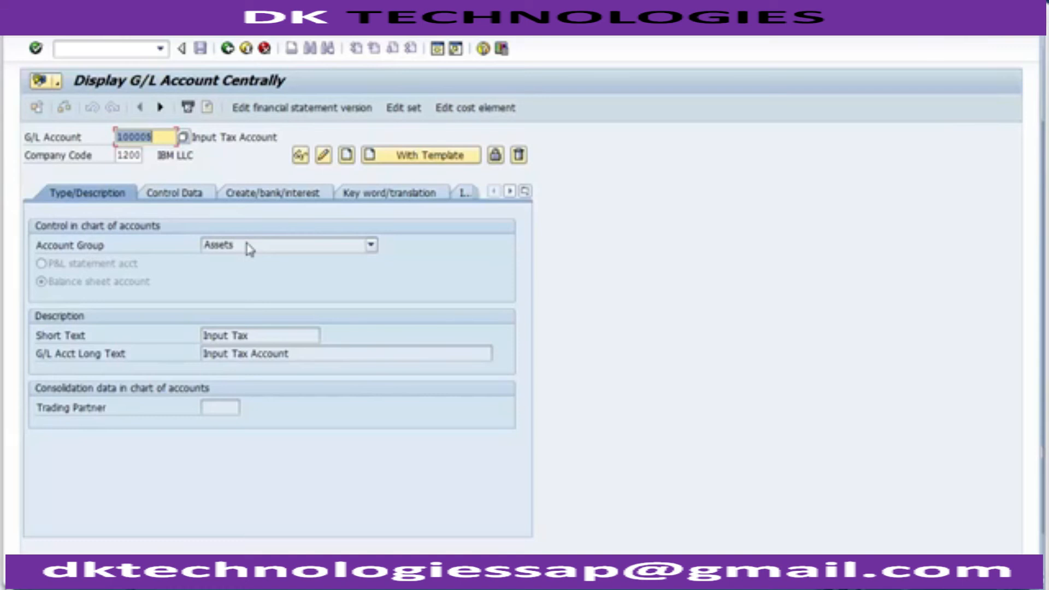
Review the Input Tax account's account group, short text and long text
{"action": "left_click", "coordinate": [249, 250]}
{"action": "left_click", "coordinate": [251, 257]}
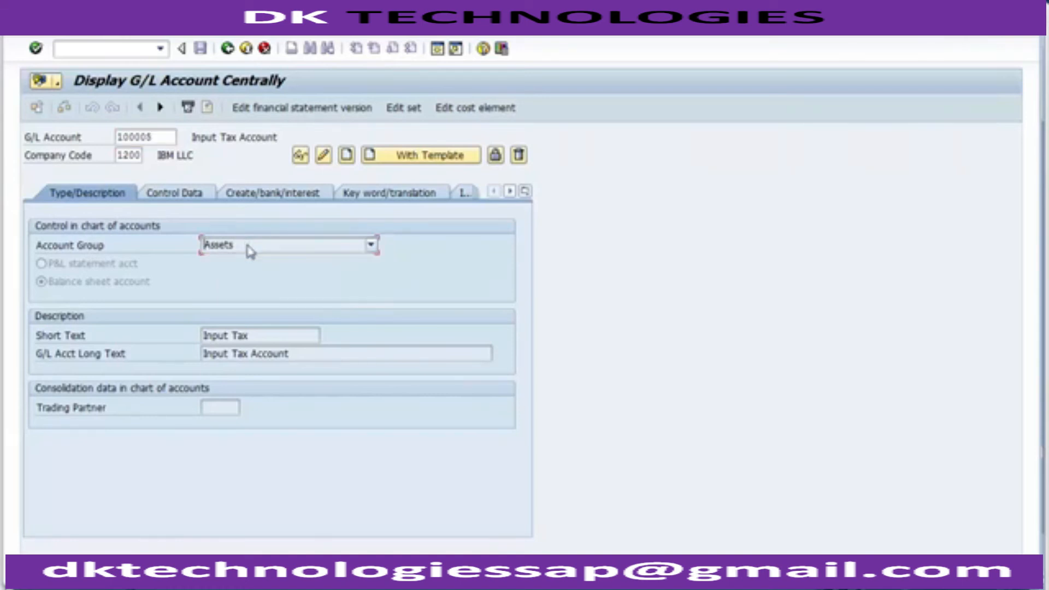
{"action": "left_click", "coordinate": [258, 336]}
{"action": "left_click", "coordinate": [297, 352]}
Examine the Input Tax account's control data, including posting without tax and line item display, and its document creation settings
{"action": "left_click", "coordinate": [181, 200]}
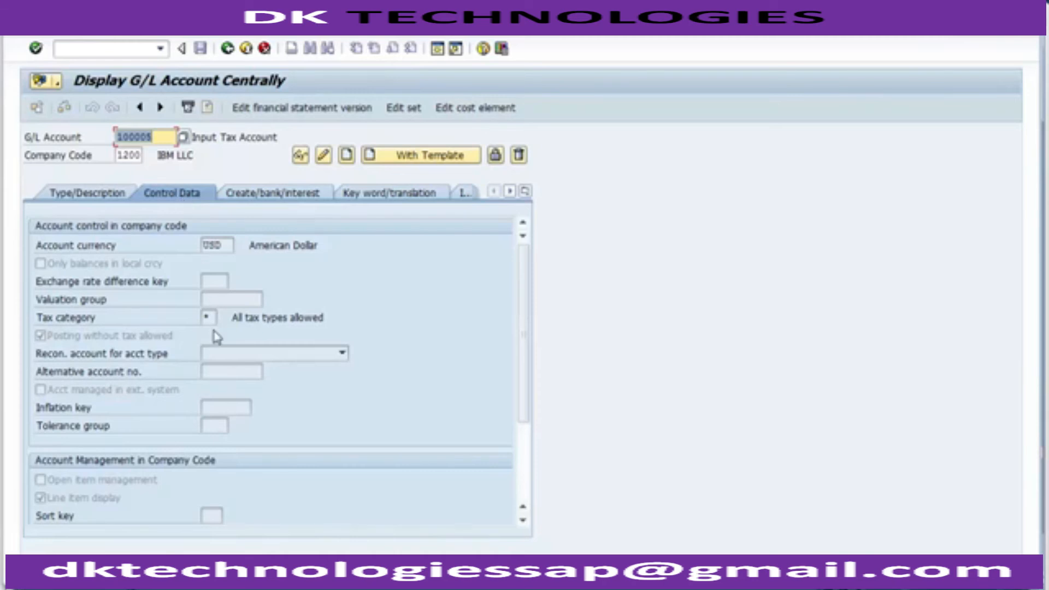
{"action": "left_click", "coordinate": [109, 343]}
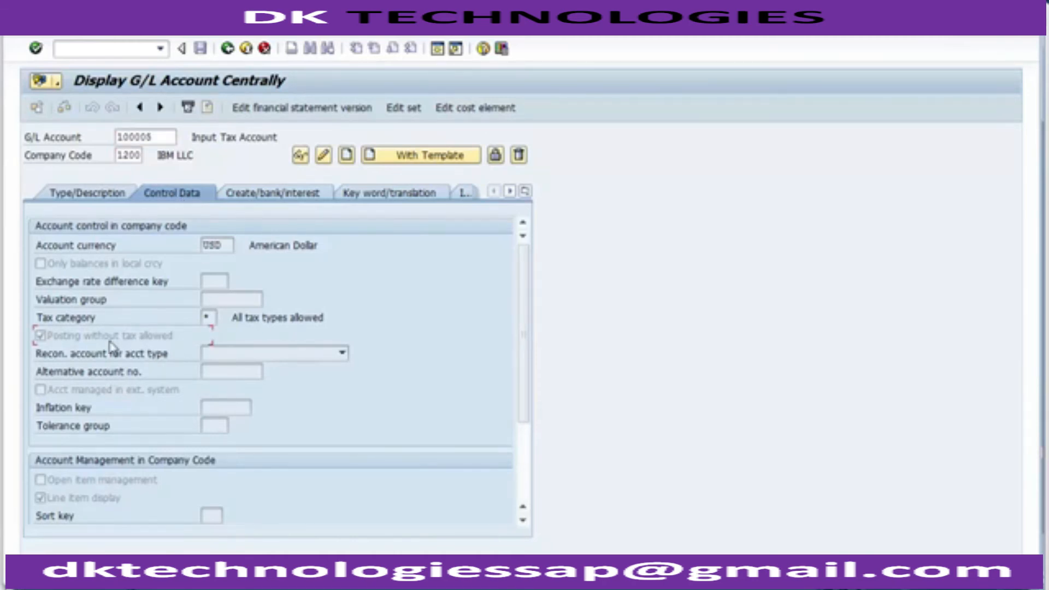
{"action": "left_click", "coordinate": [90, 500]}
{"action": "left_click", "coordinate": [276, 204]}
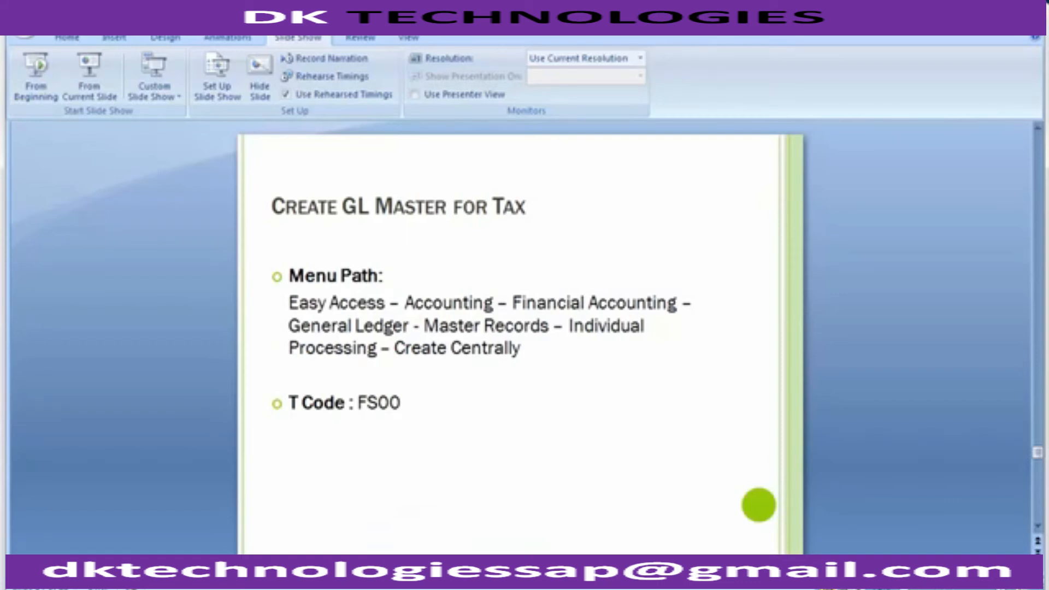
Switch to PowerPoint and advance to the Define Tax Accounts slide
{"action": "key", "text": "Page_Down"}
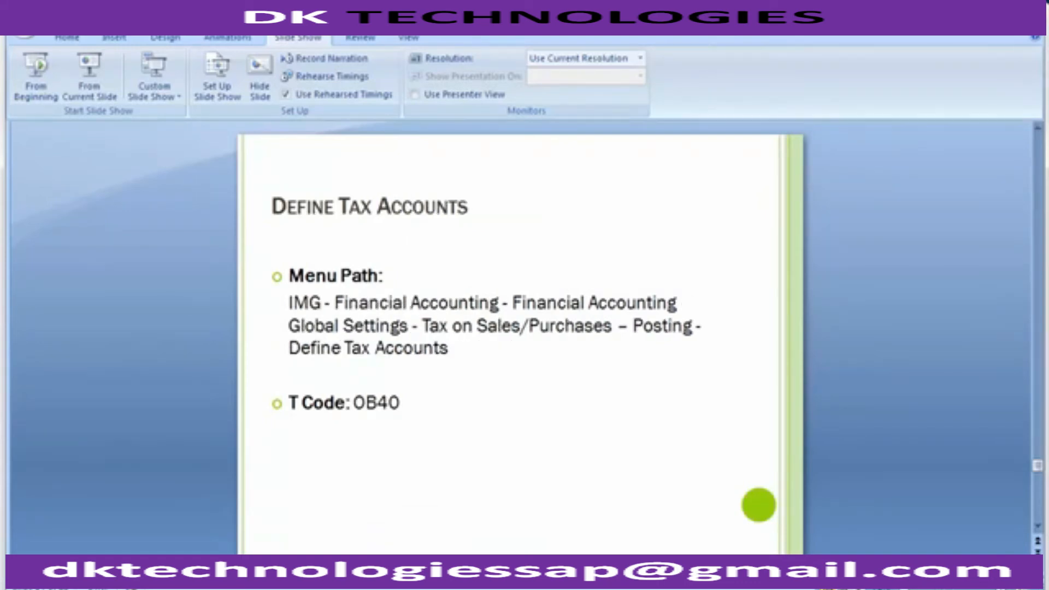